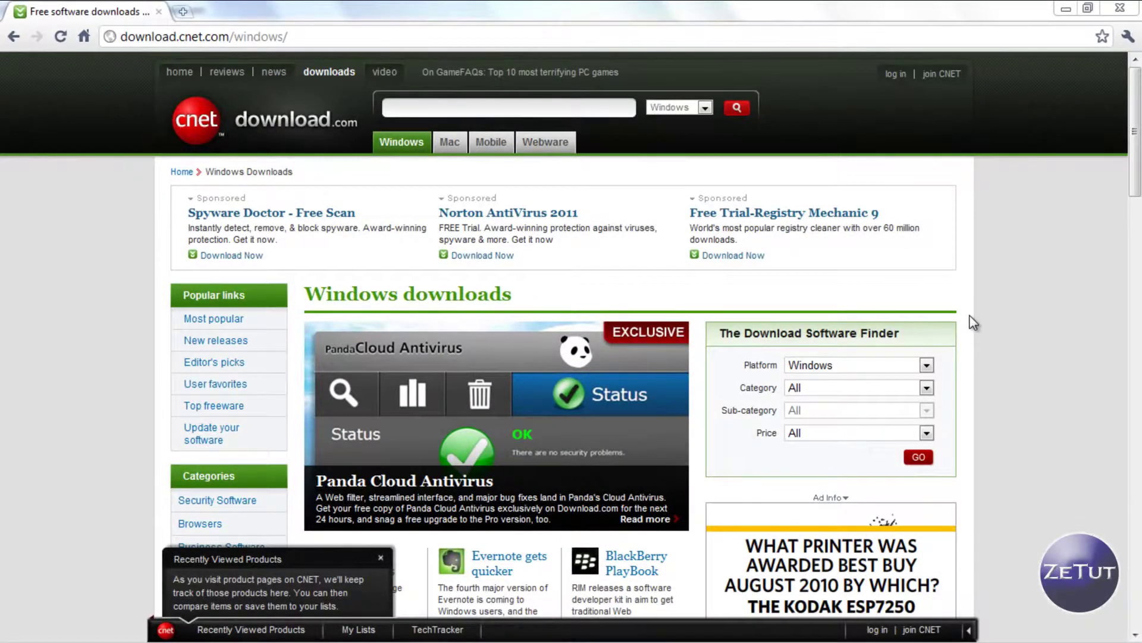
# Step: Search Download.com for 'RAMBOOSTER' to list the RAMBooster download results
pyautogui.click(513, 109)
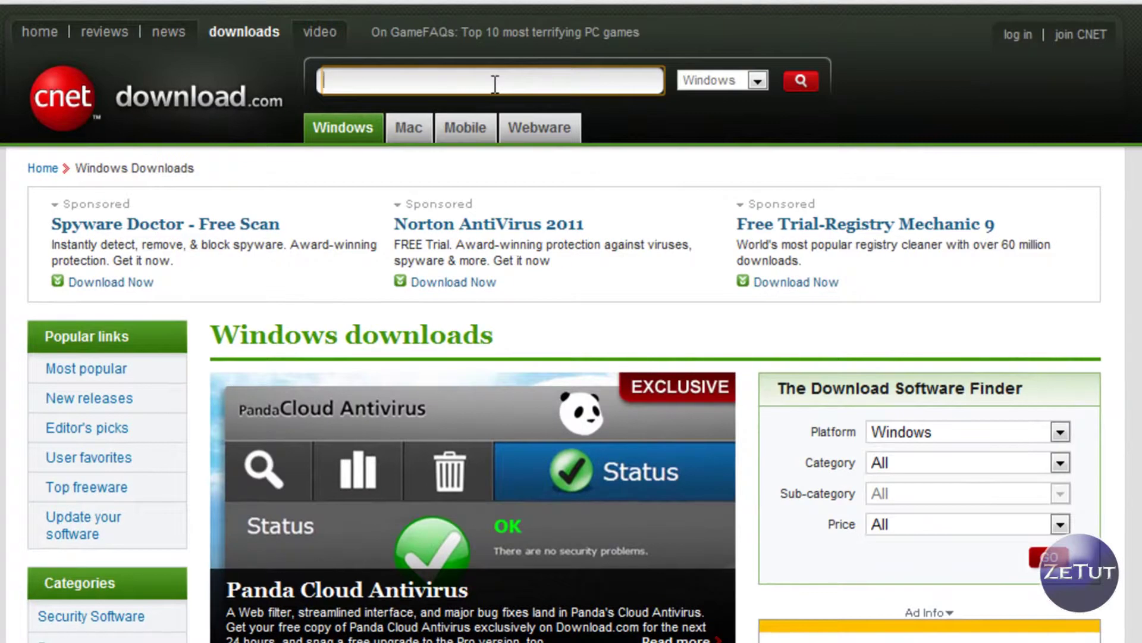
pyautogui.write('RAM')
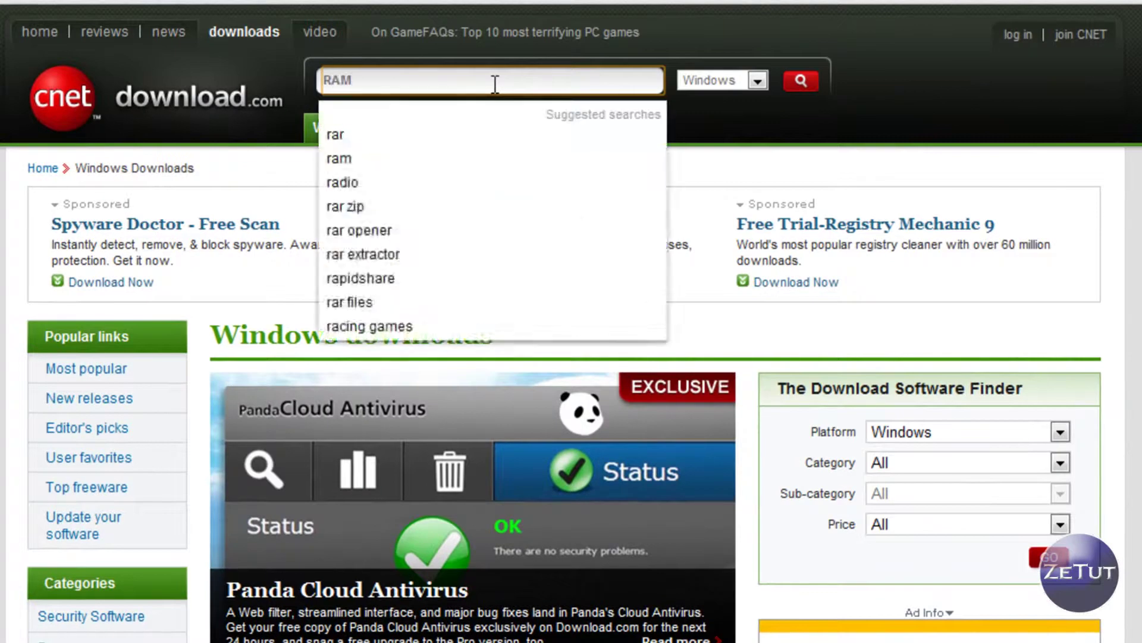
pyautogui.write('BOOS')
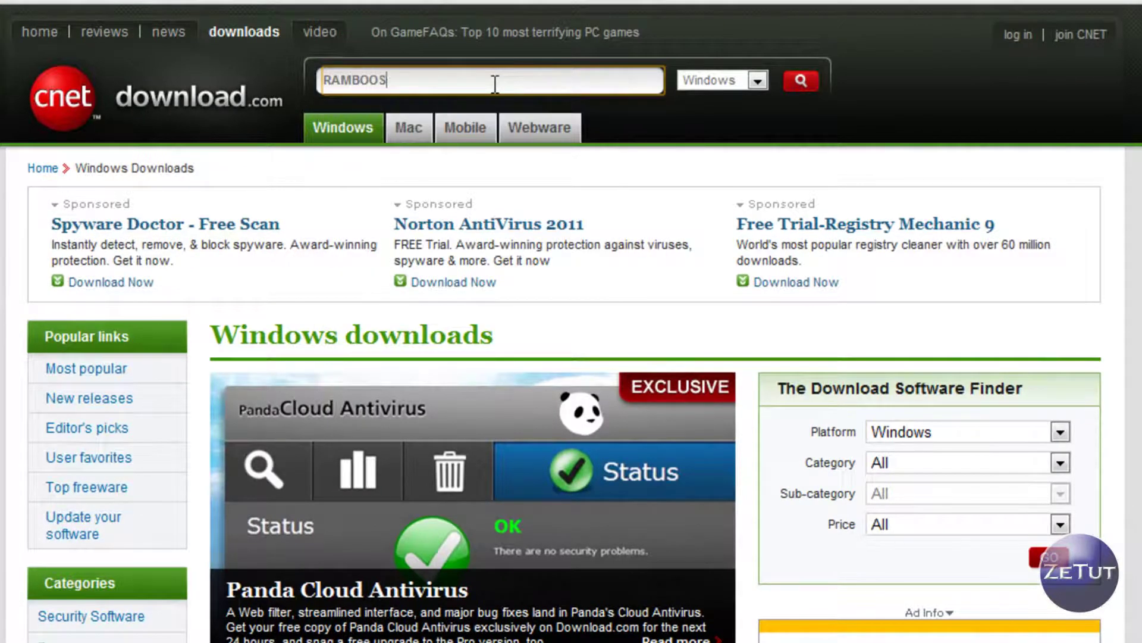
pyautogui.write('TER')
pyautogui.press('Return')
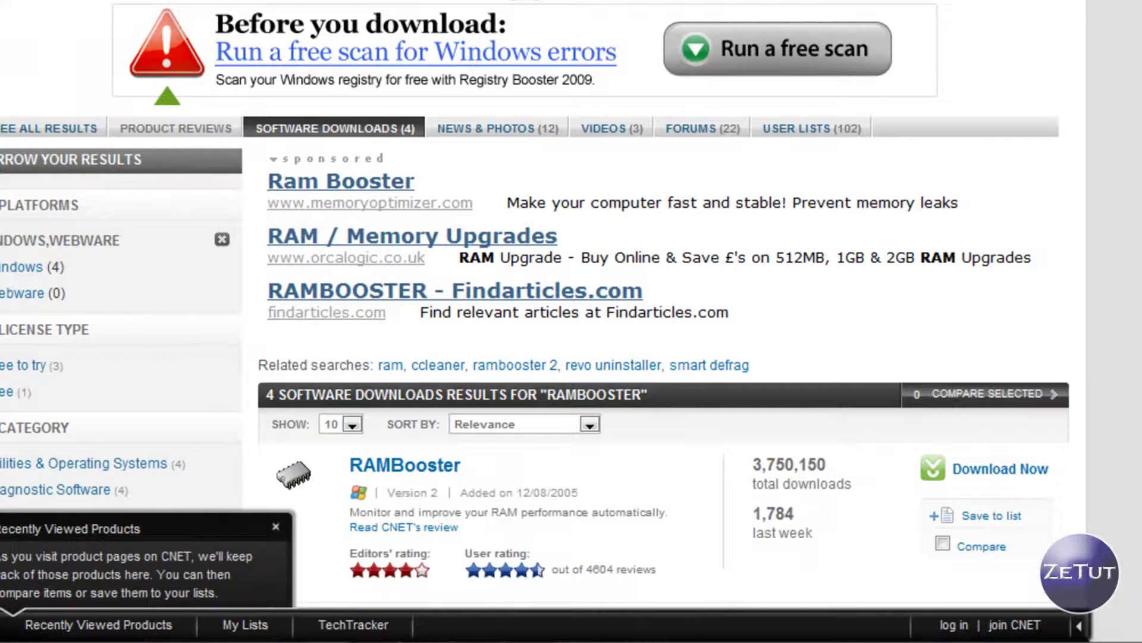
pyautogui.scroll(-5, 535, 297)
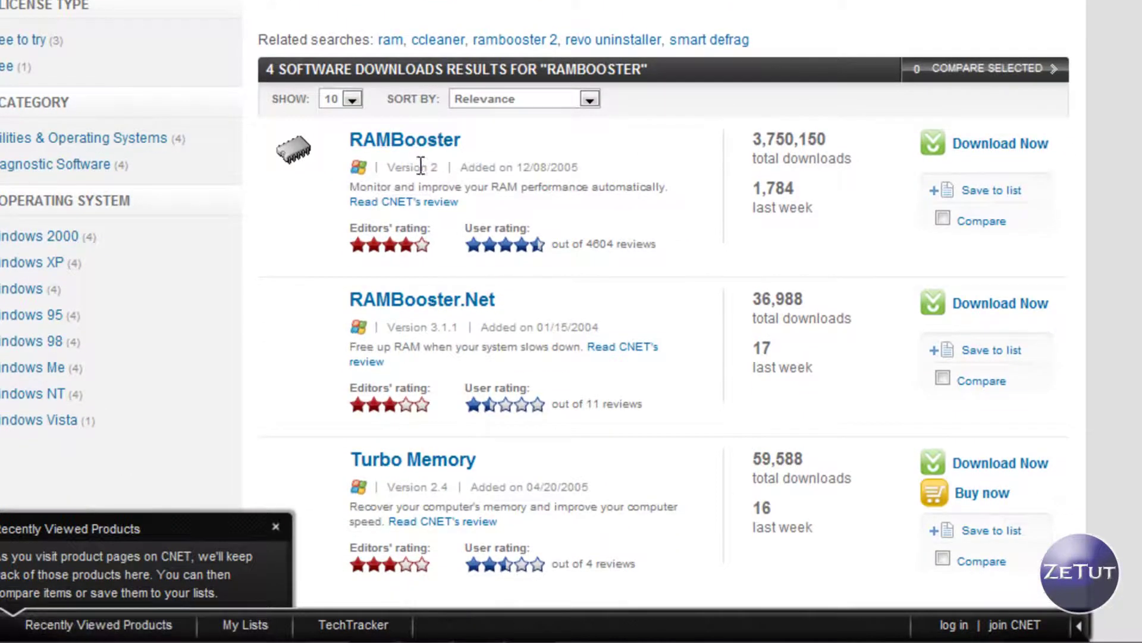
pyautogui.moveTo(440, 167); pyautogui.dragTo(403, 174)
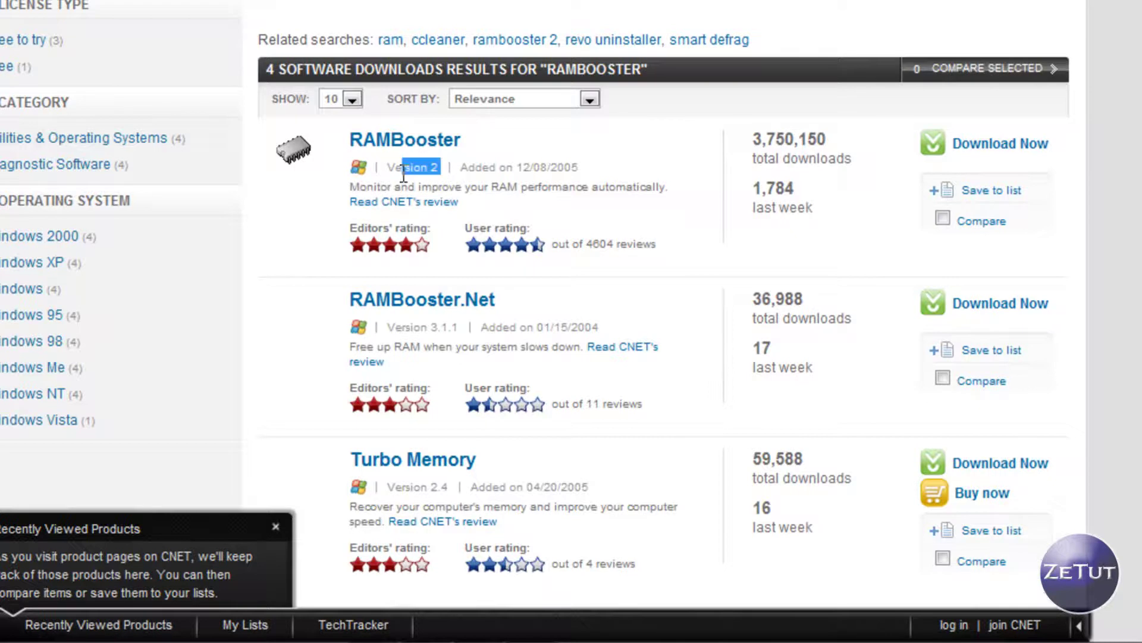
pyautogui.click(468, 175)
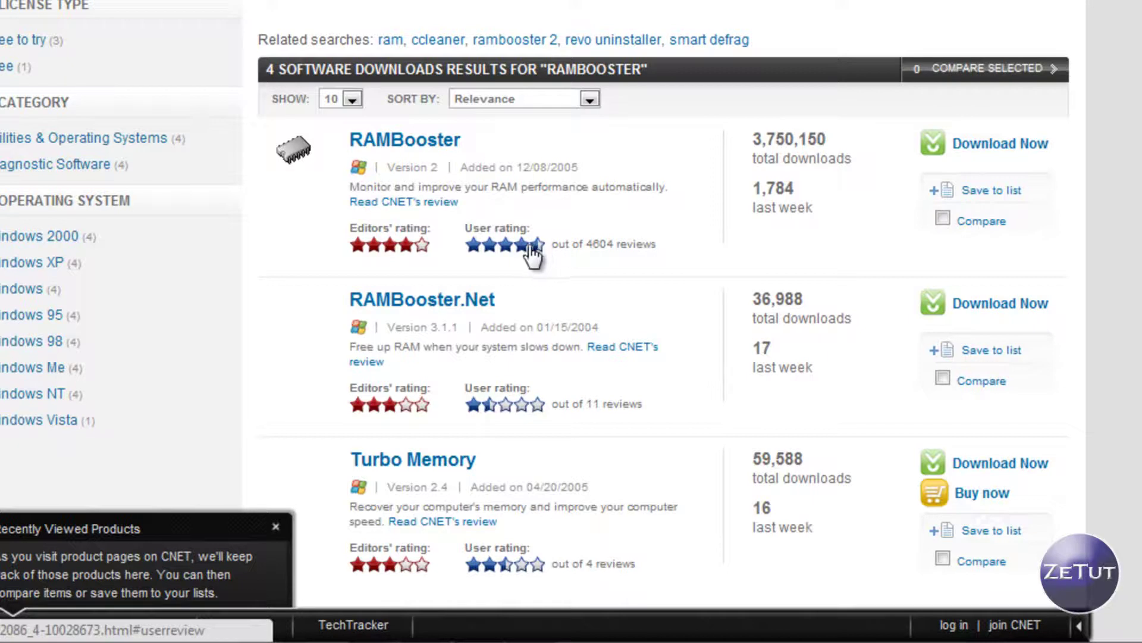
# Step: Open the RAMBooster 2 product page and review its details to start the download
pyautogui.click(387, 143)
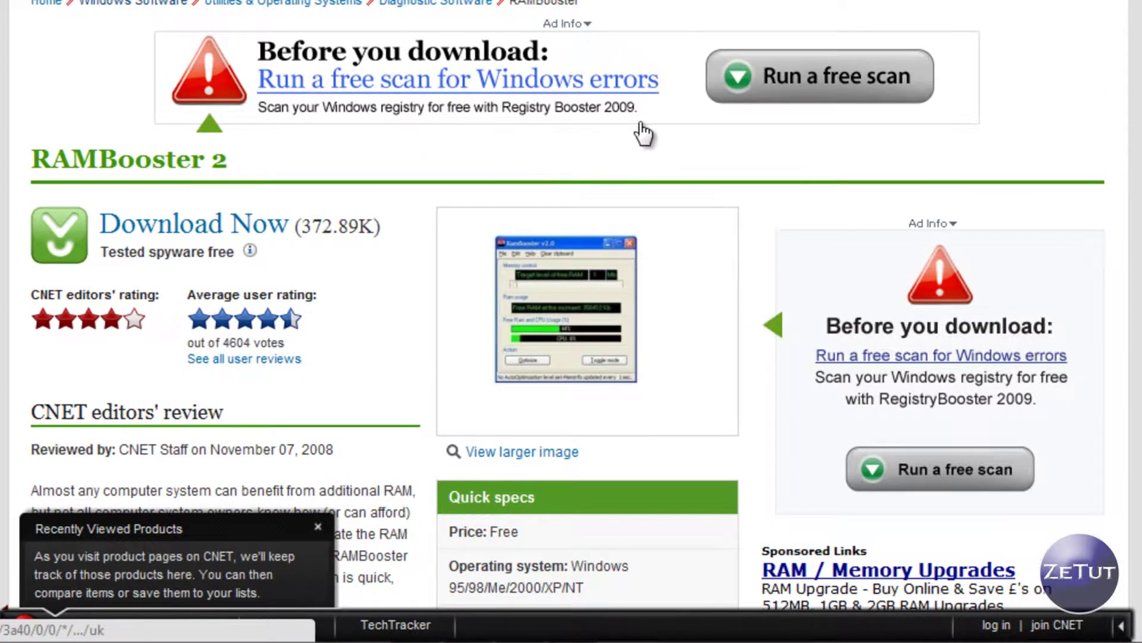
pyautogui.scroll(-6, 571, 297)
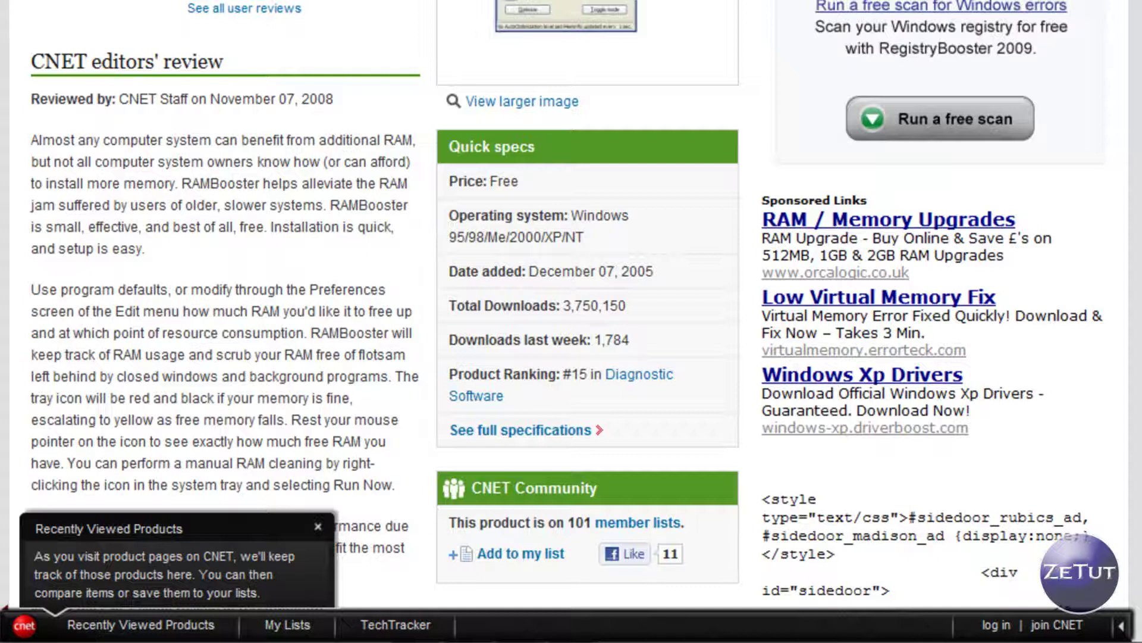
pyautogui.scroll(-1, 566, 305)
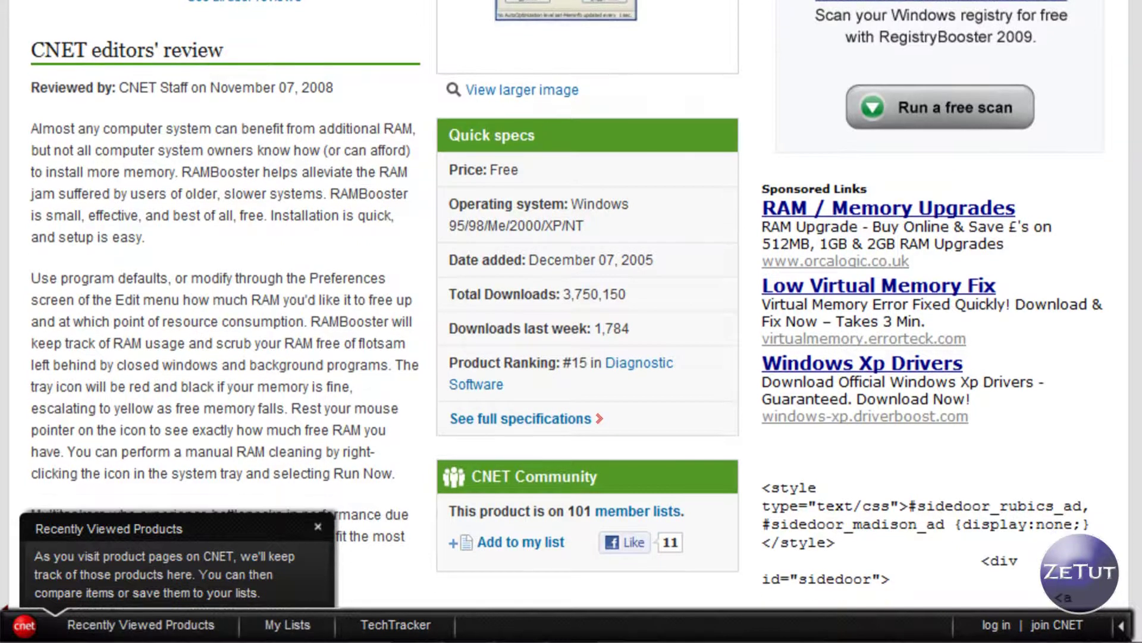
pyautogui.scroll(-10, 76, 486)
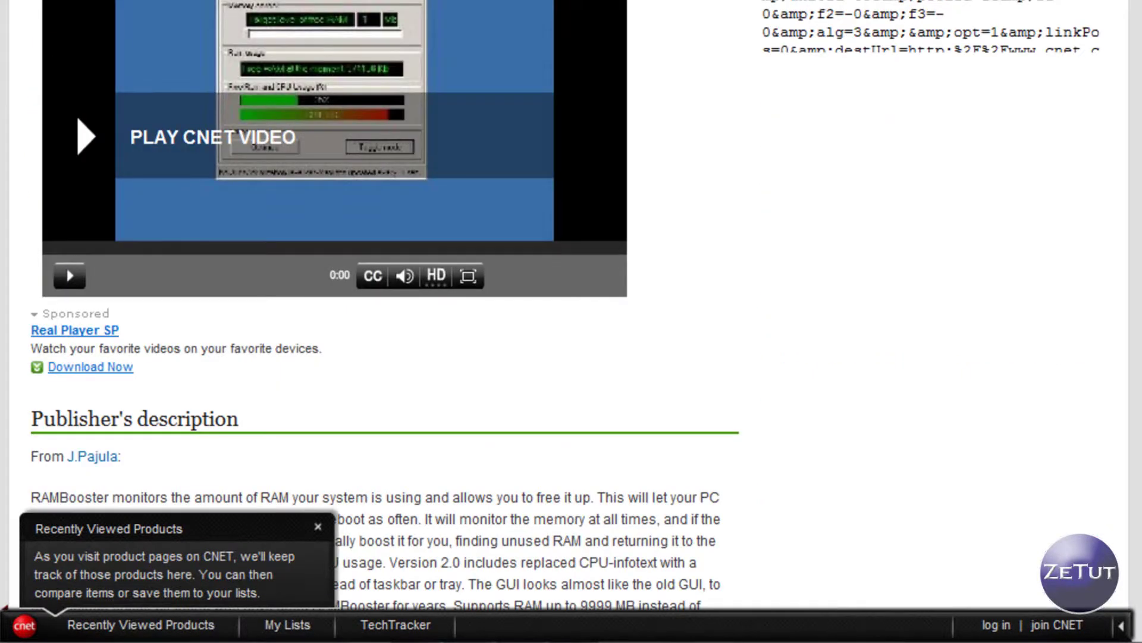
pyautogui.scroll(12, 572, 321)
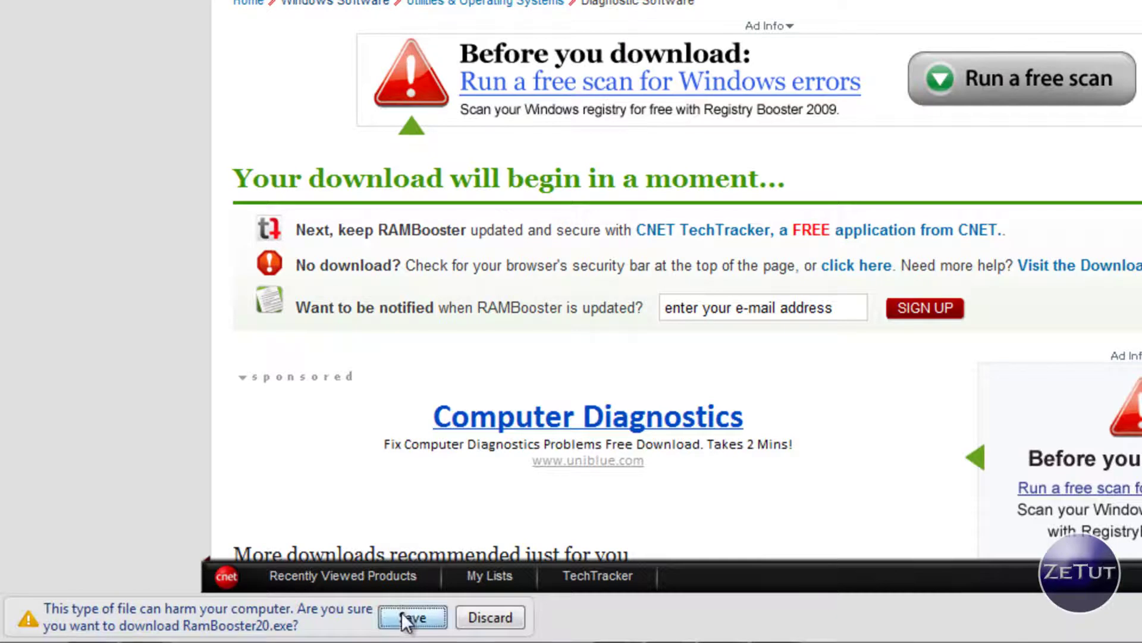
# Step: Keep RamBooster20.exe and run the installer past its welcome page
pyautogui.click(402, 616)
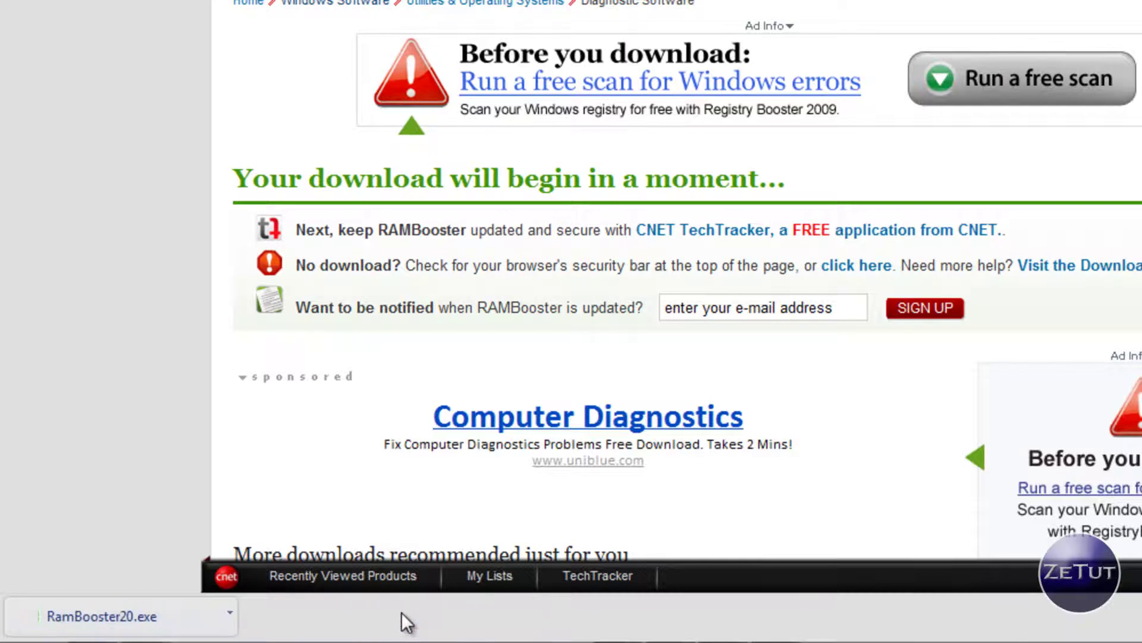
pyautogui.click(194, 615)
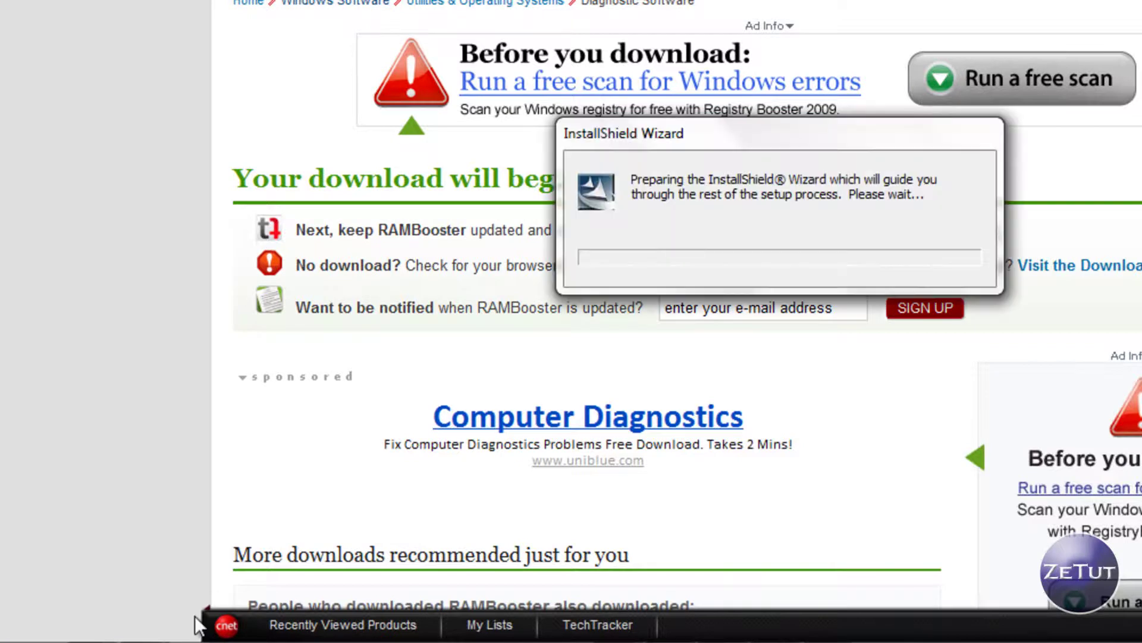
pyautogui.click(927, 384)
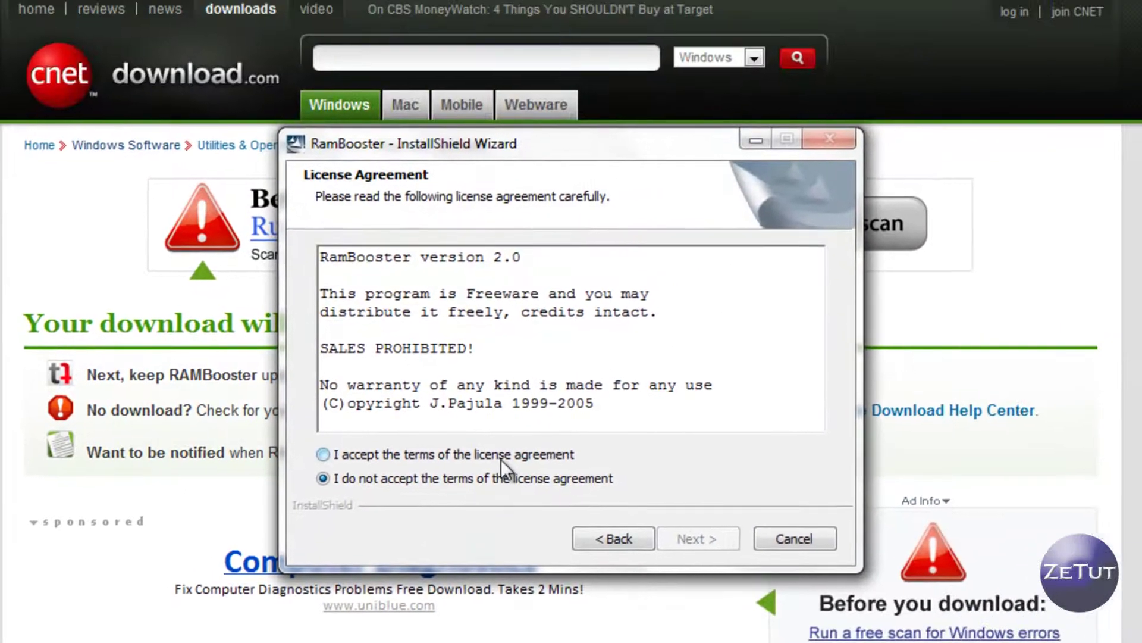
# Step: Accept the license and install to the default C:\Program Files (x86)\RamBooster 2.0\ folder
pyautogui.click(501, 458)
pyautogui.click(694, 541)
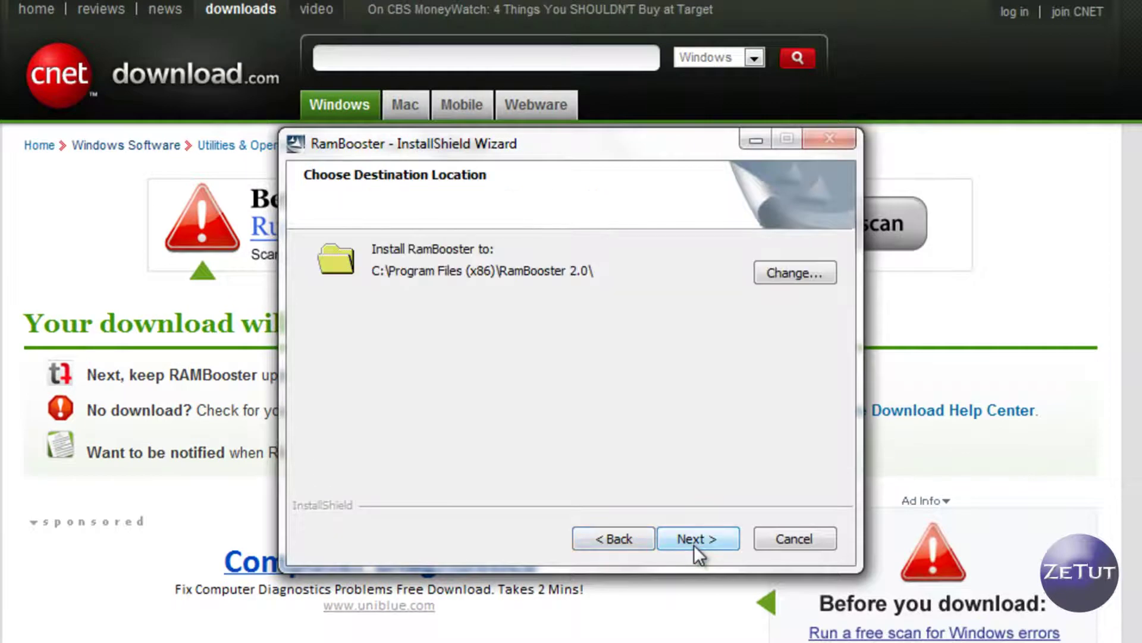
pyautogui.click(702, 534)
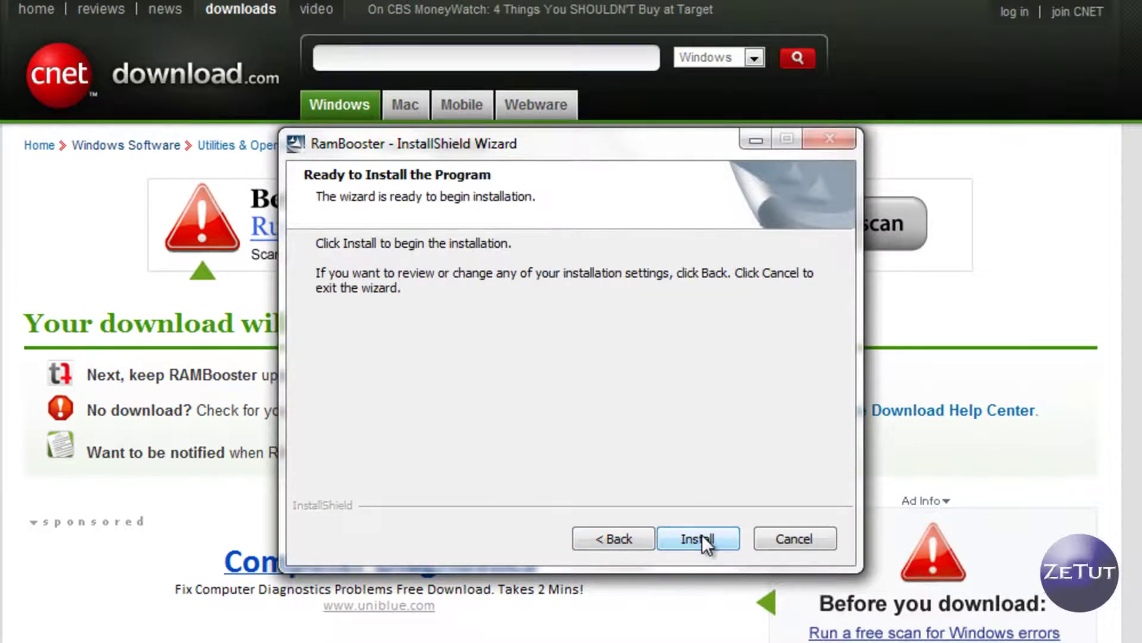
pyautogui.click(702, 534)
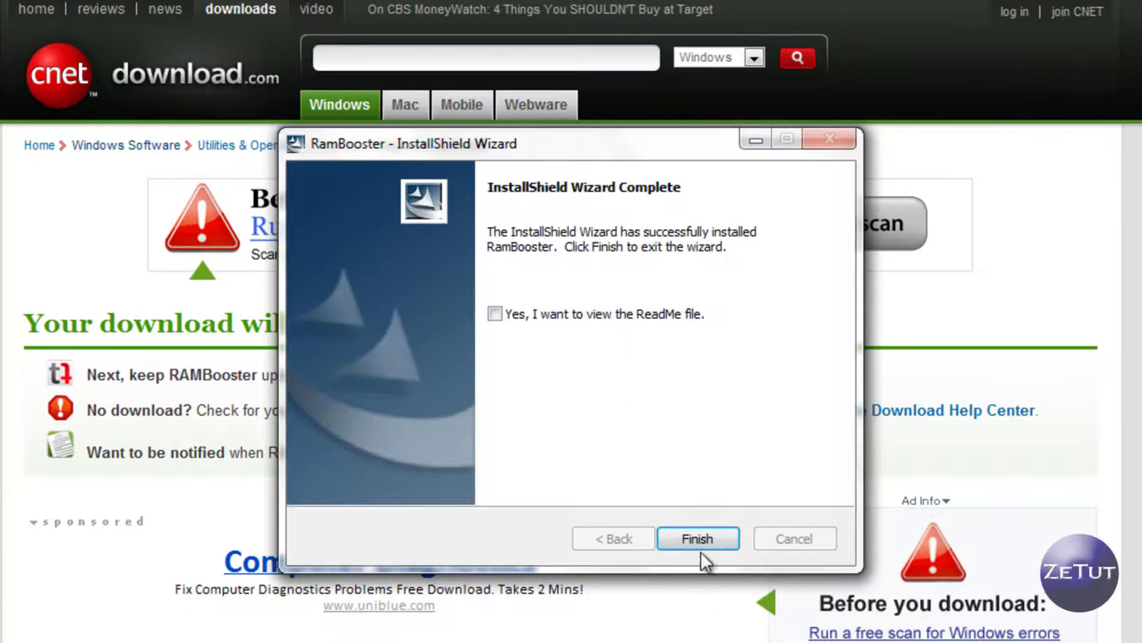
# Step: Finish the installer and launch RamBooster 2.0 from the Windows Start menu
pyautogui.click(701, 538)
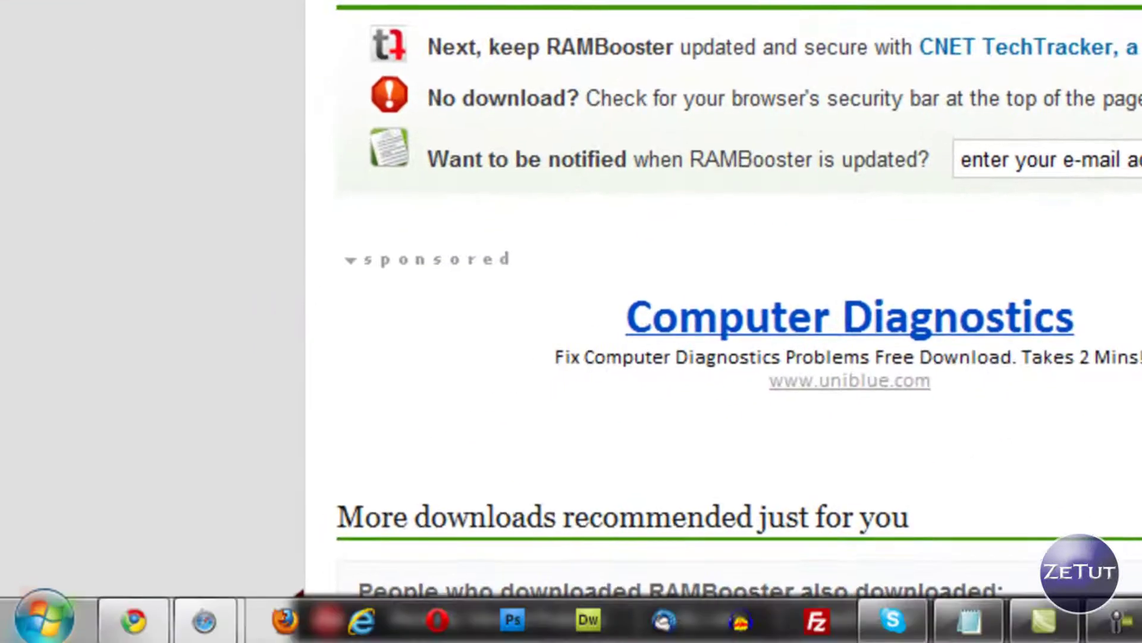
pyautogui.click(41, 617)
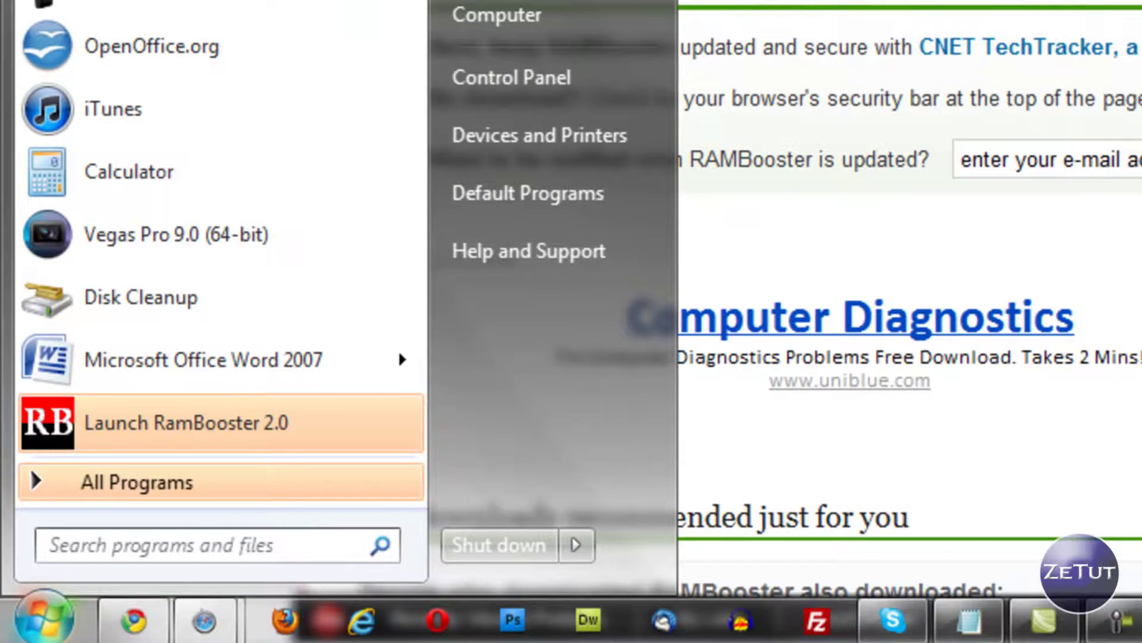
pyautogui.click(144, 423)
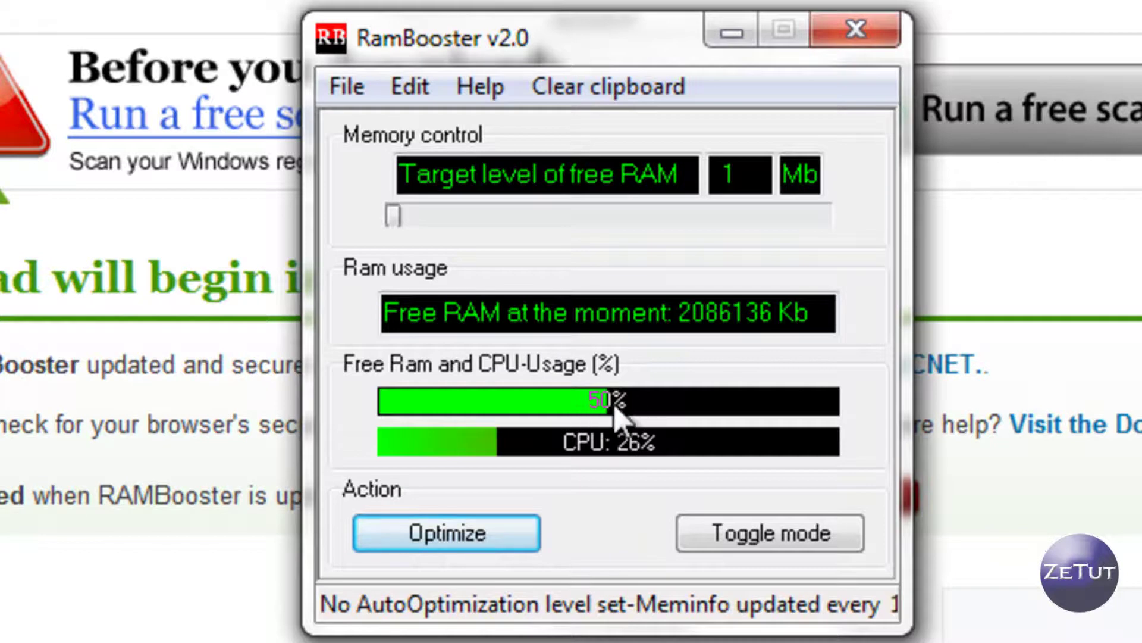
# Step: Try the Memory control slider at 2730 and 1 Mb, settling the target at 1006 Mb
pyautogui.moveTo(394, 218); pyautogui.dragTo(688, 236)
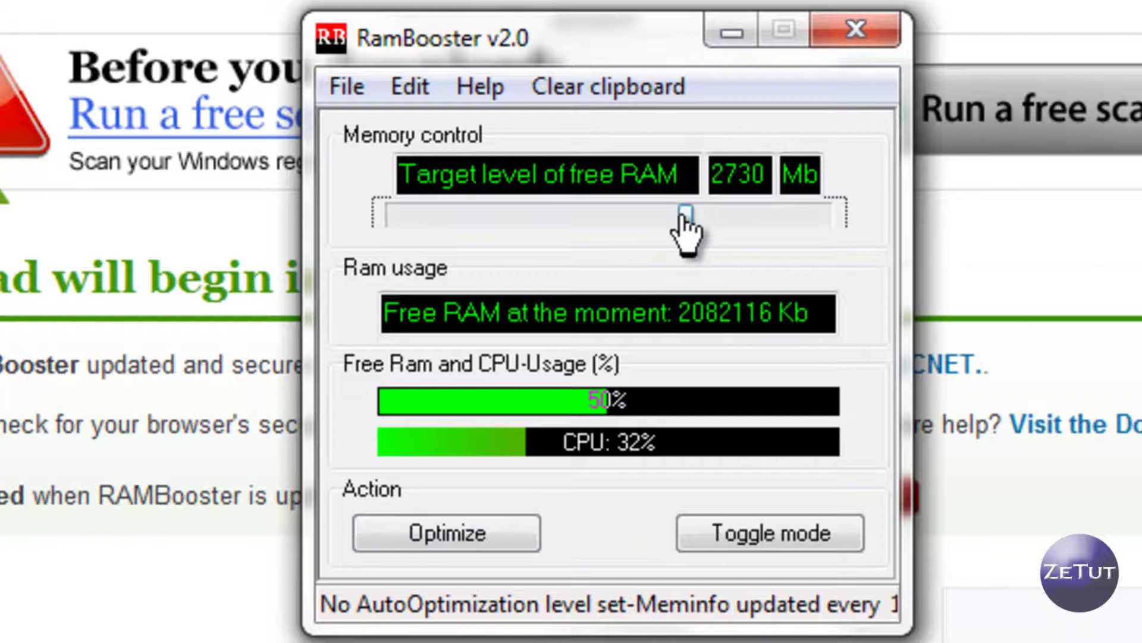
pyautogui.moveTo(687, 236); pyautogui.dragTo(319, 209)
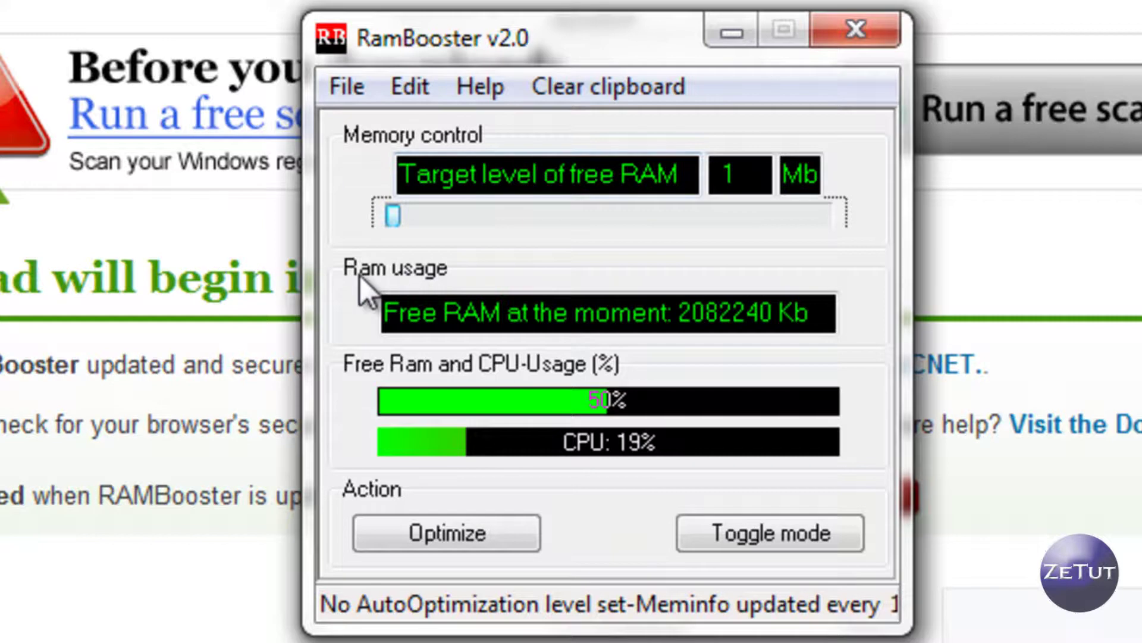
pyautogui.moveTo(392, 217); pyautogui.dragTo(510, 247)
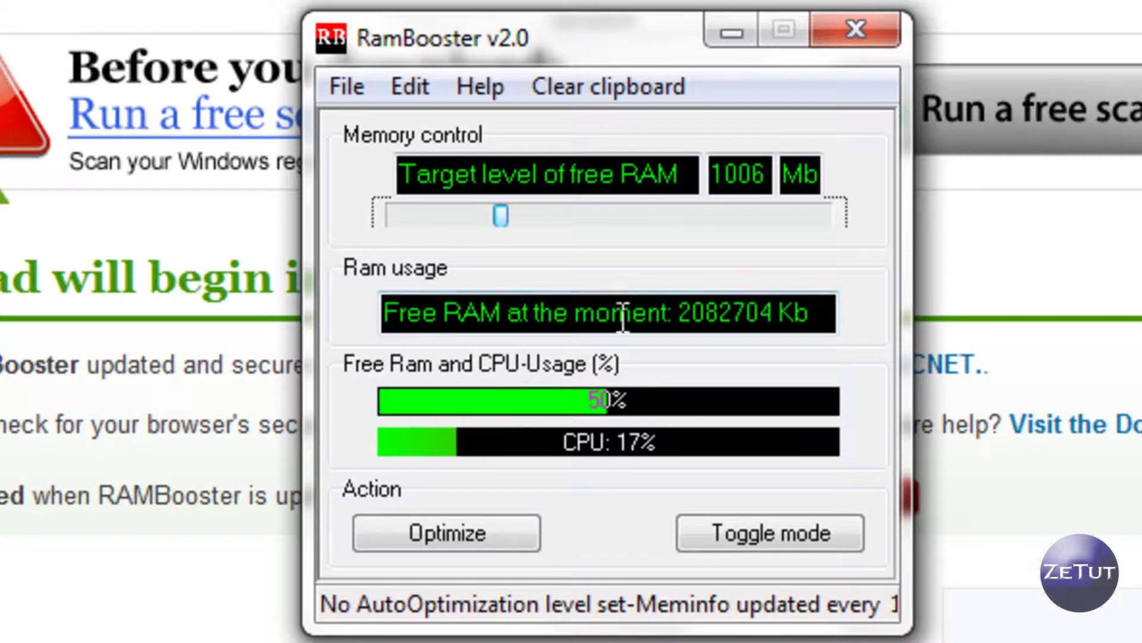
pyautogui.moveTo(682, 309); pyautogui.dragTo(720, 310)
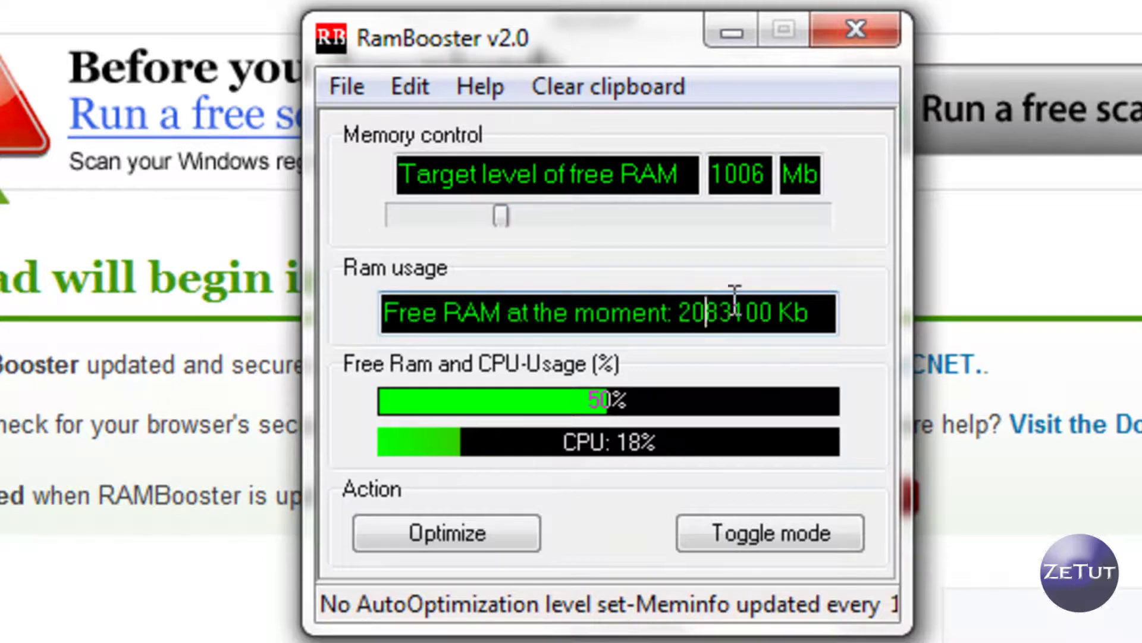
pyautogui.moveTo(780, 313); pyautogui.dragTo(696, 312)
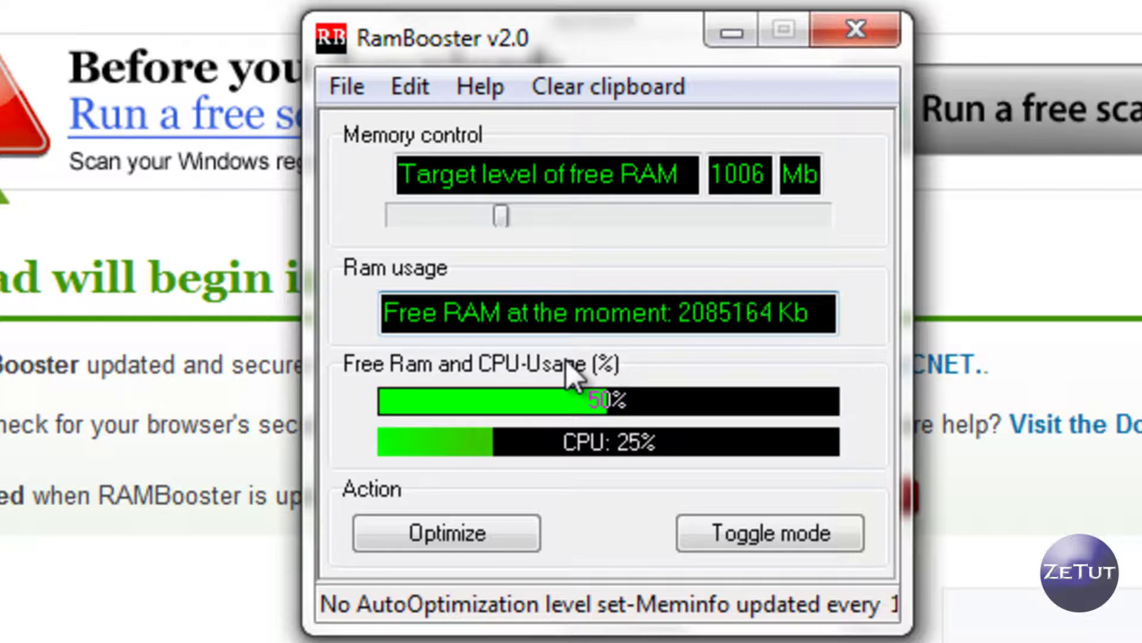
# Step: Run a memory optimization, then bring up the program's Options dialog
pyautogui.click(446, 532)
pyautogui.click(347, 86)
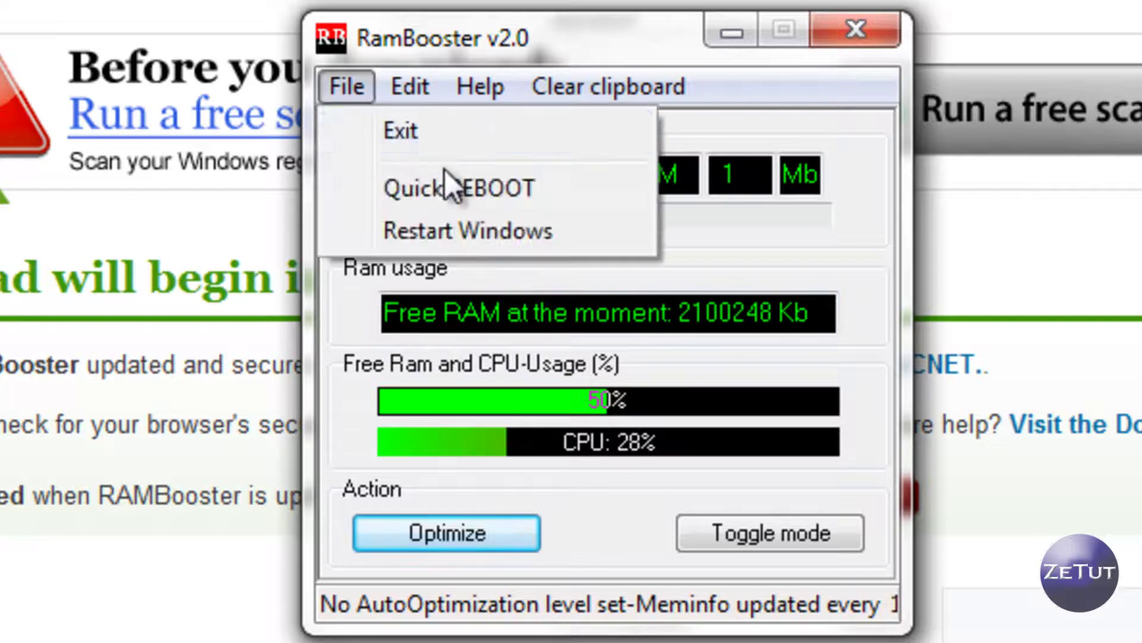
pyautogui.moveTo(413, 82)
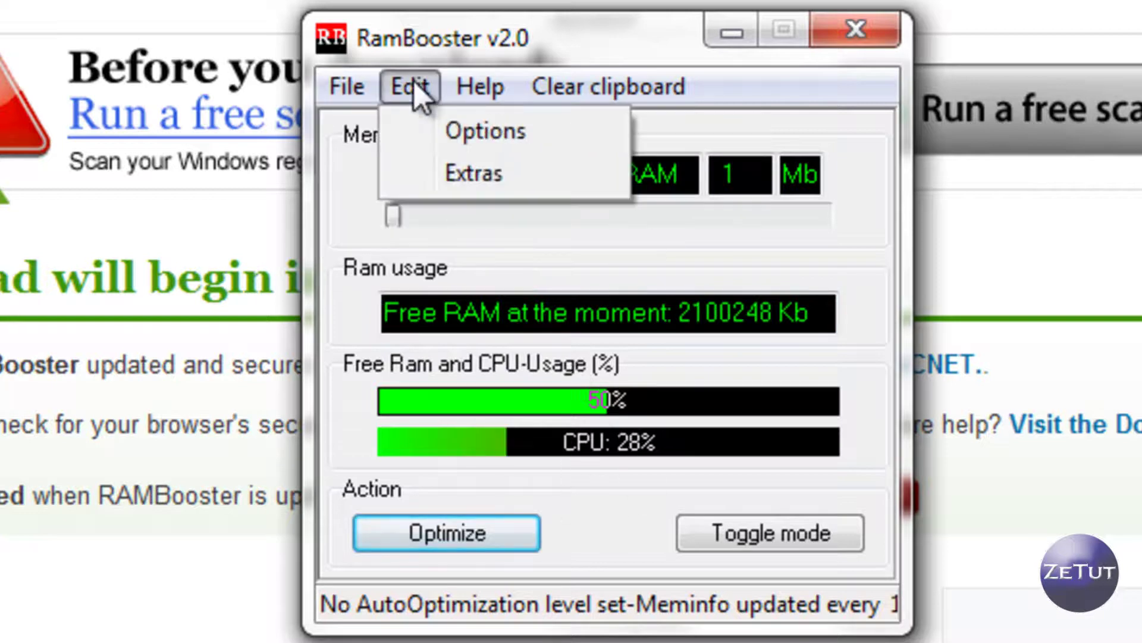
pyautogui.click(455, 128)
# Step: Enable auto optimization, start minimized and launch at startup, leaving sound off
pyautogui.click(283, 173)
pyautogui.click(283, 173)
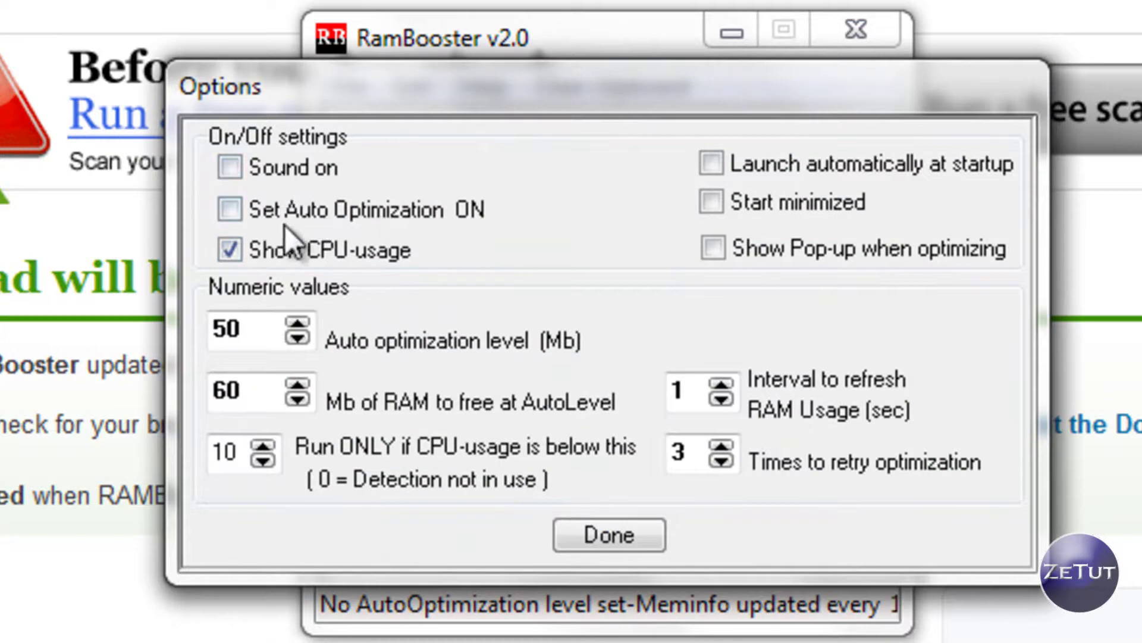
pyautogui.click(303, 210)
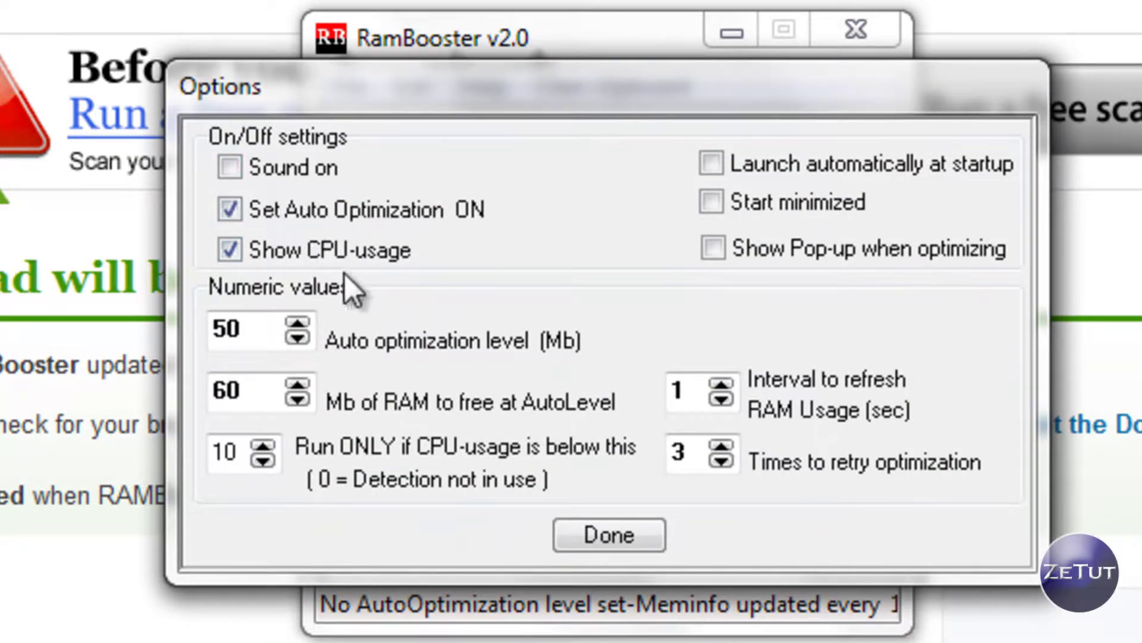
pyautogui.click(780, 205)
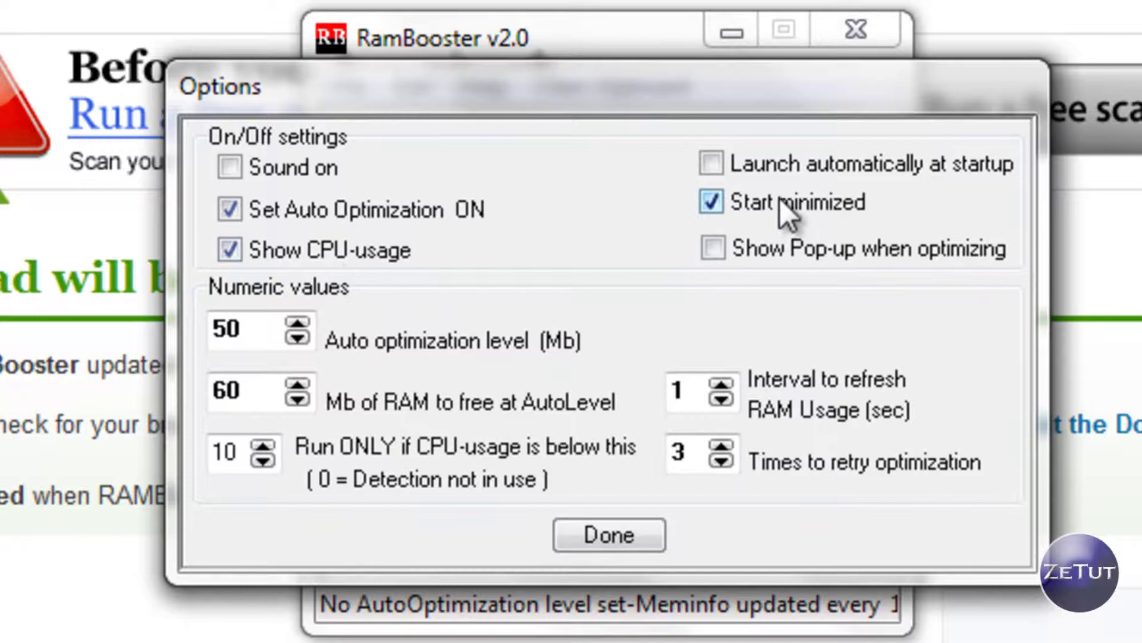
pyautogui.click(794, 165)
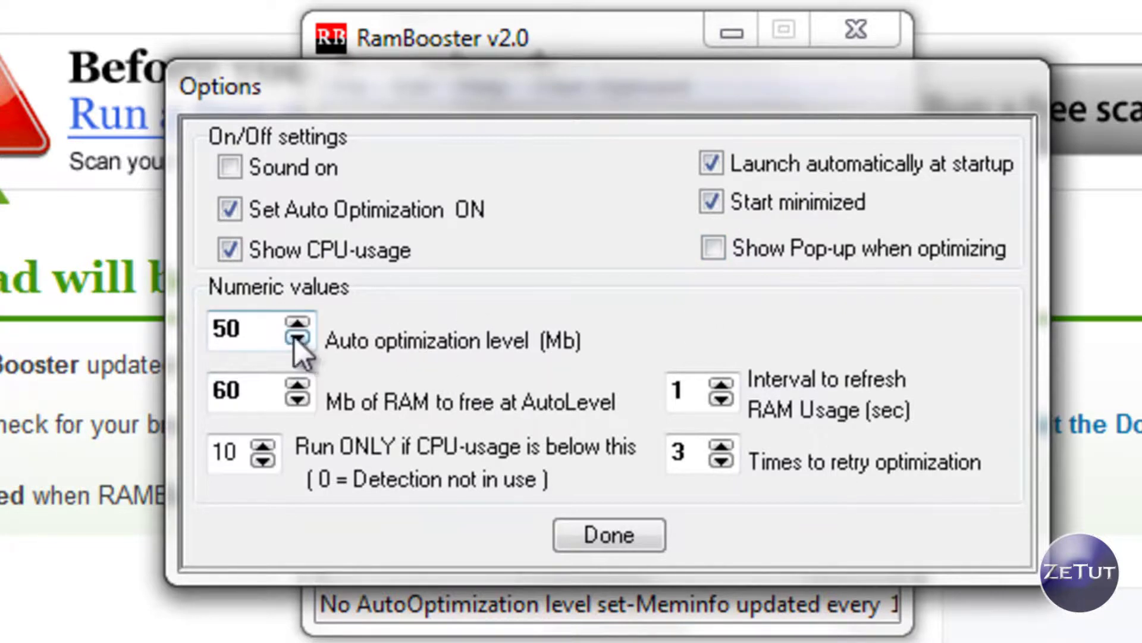
# Step: Save the options with Done so auto optimization runs at 50 Mb
pyautogui.click(626, 542)
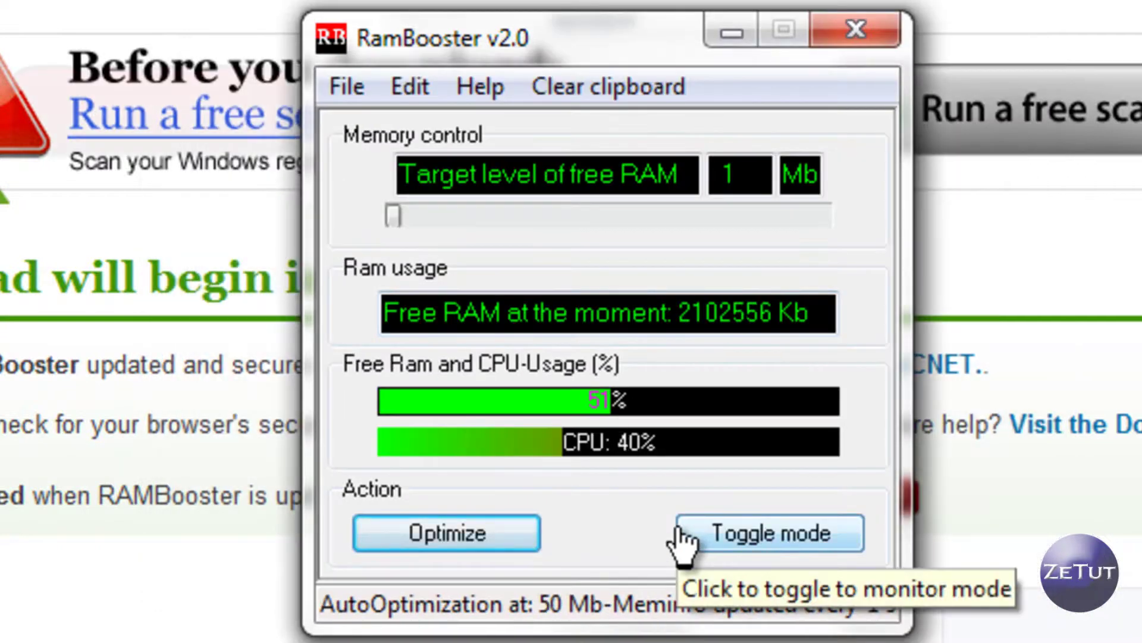